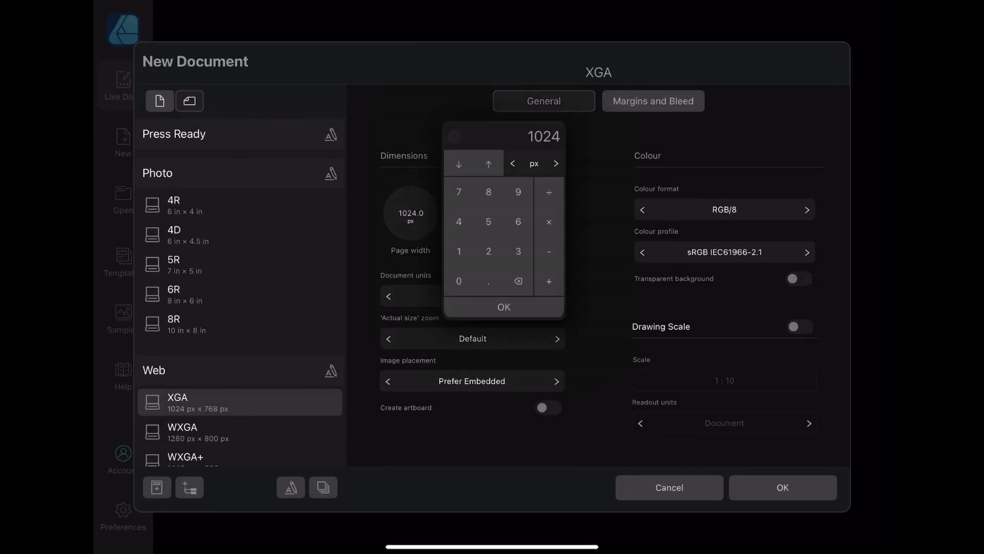
Set the new document's page width and page height to 1000 px each.
{"action": "left_click", "coordinate": [459, 252]}
{"action": "left_click", "coordinate": [459, 280]}
{"action": "left_click", "coordinate": [460, 281]}
{"action": "left_click", "coordinate": [504, 306]}
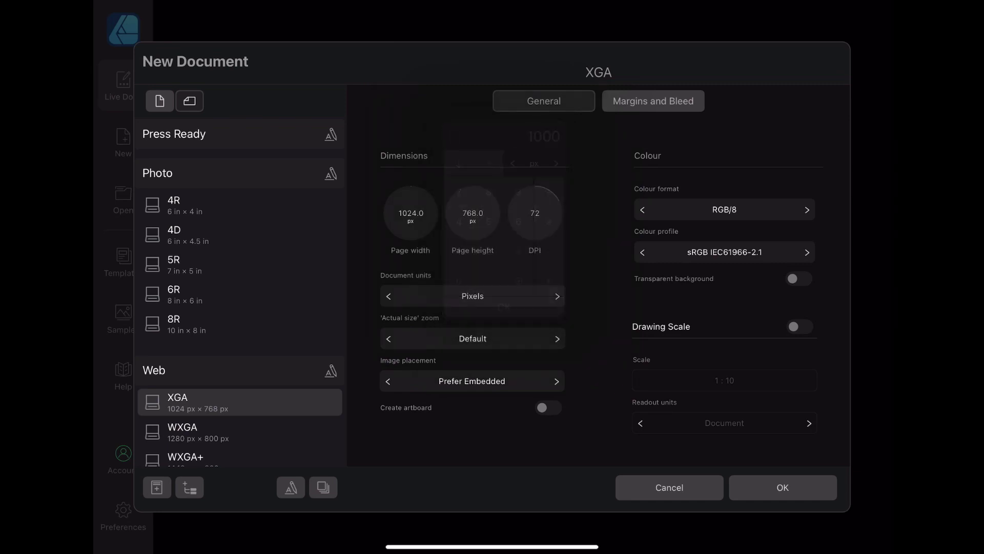
{"action": "left_click", "coordinate": [472, 213]}
{"action": "left_click", "coordinate": [521, 251]}
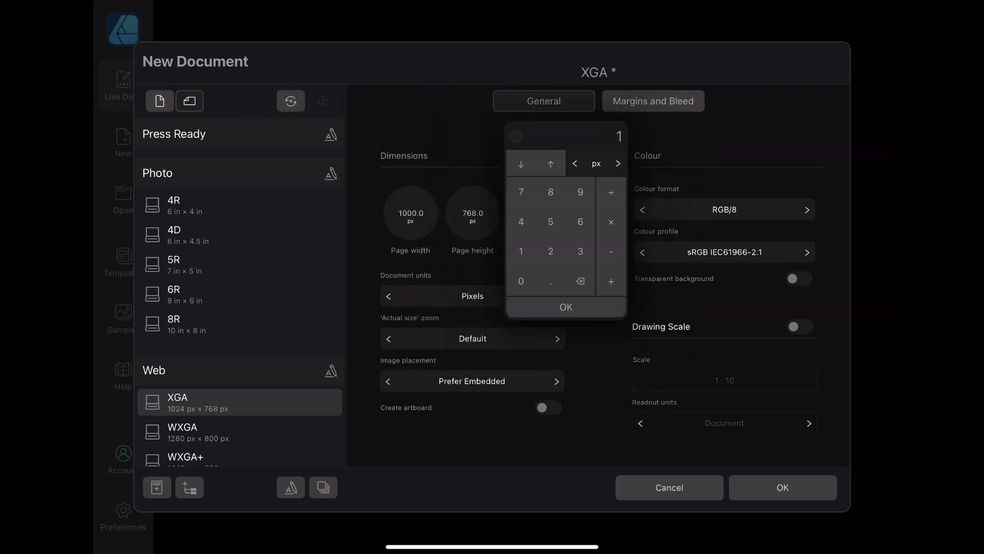
{"action": "left_click", "coordinate": [520, 280]}
{"action": "left_click", "coordinate": [521, 280]}
{"action": "left_click", "coordinate": [521, 281]}
{"action": "left_click", "coordinate": [565, 307]}
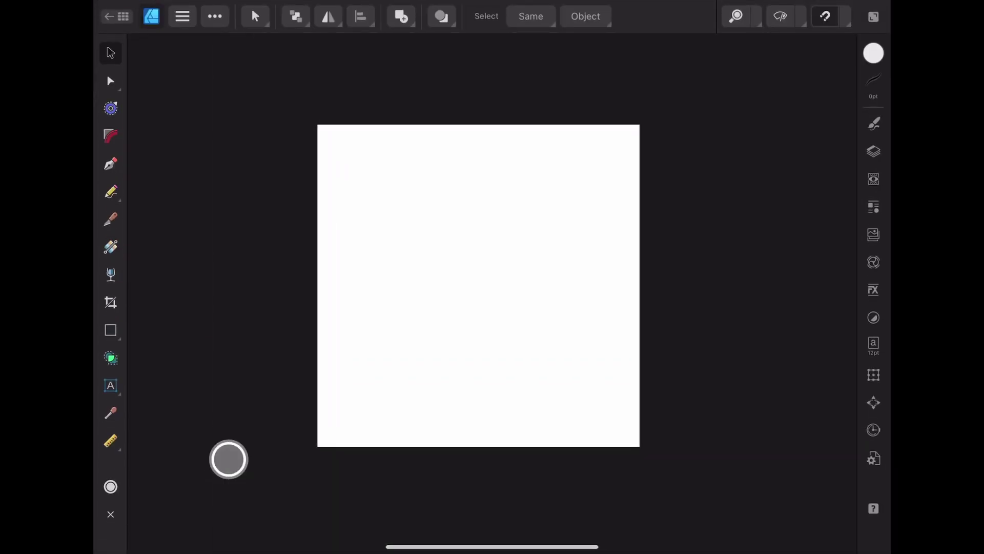
Draw a rectangle over the page and snap its top edge to the page top.
{"action": "left_click", "coordinate": [110, 330]}
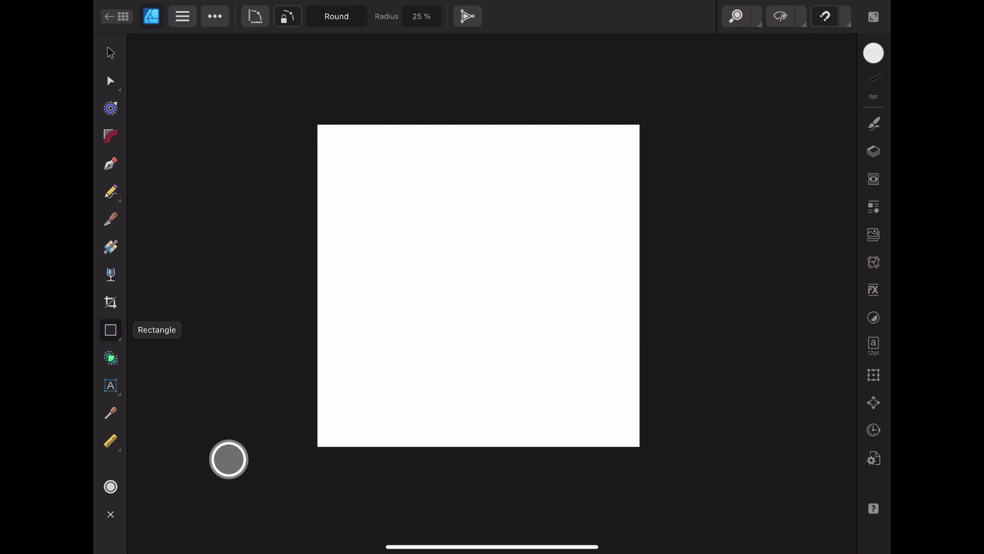
{"action": "mouse_move", "coordinate": [318, 113]}
{"action": "left_mouse_down"}
{"action": "mouse_move", "coordinate": [394, 140]}
{"action": "mouse_move", "coordinate": [640, 446]}
{"action": "left_mouse_up"}
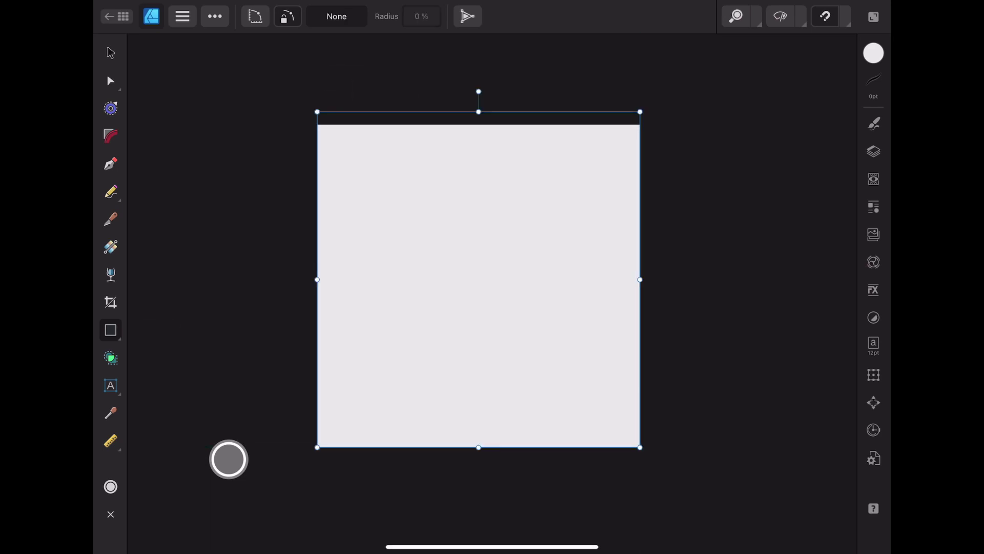
{"action": "left_click_drag", "start_coordinate": [479, 113], "coordinate": [479, 125]}
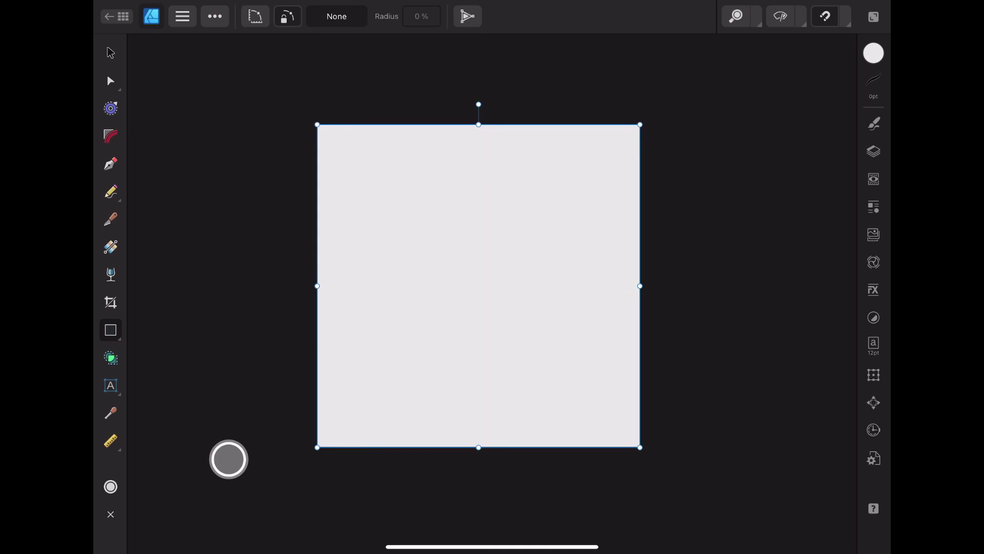
Give the rectangle a Bitmap fill using the gradient sound-wave image from Recents.
{"action": "left_click", "coordinate": [111, 246]}
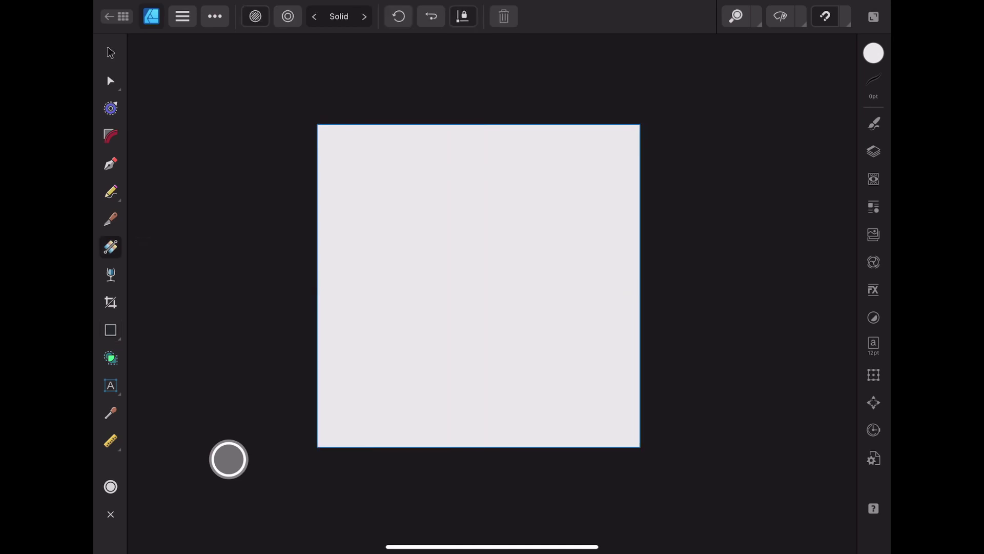
{"action": "left_click", "coordinate": [338, 16]}
{"action": "scroll", "coordinate": [339, 88], "scroll_direction": "down", "scroll_amount": 4}
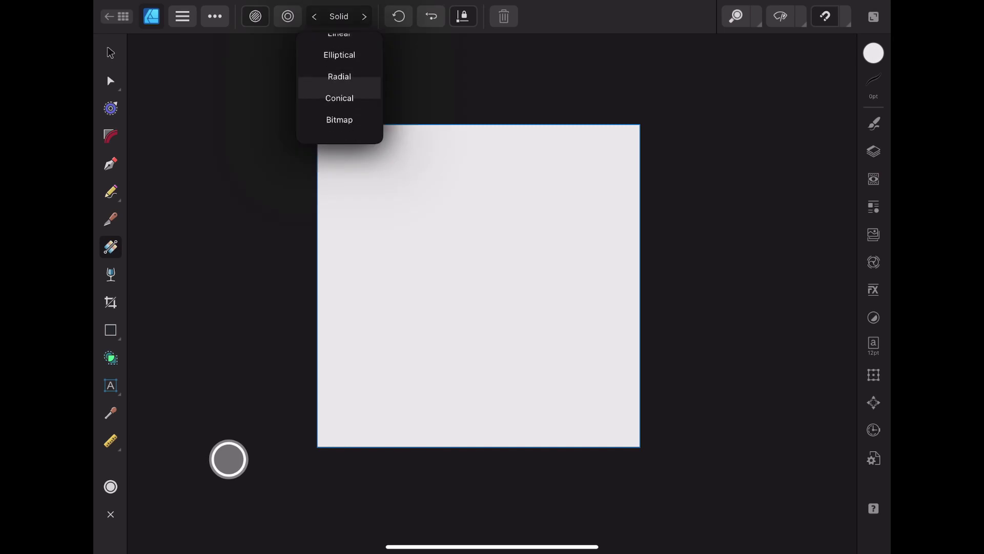
{"action": "left_click", "coordinate": [339, 109]}
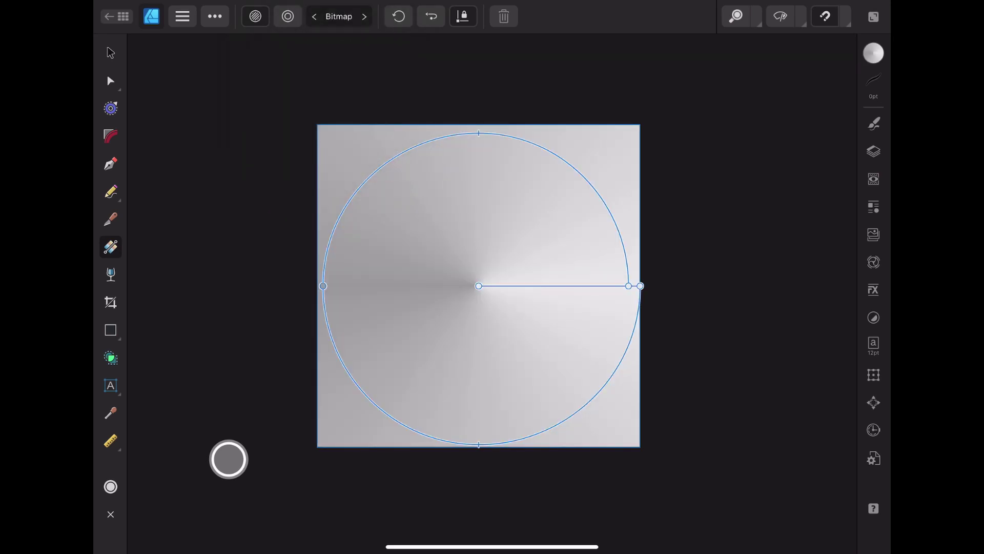
{"action": "left_click", "coordinate": [314, 16]}
{"action": "left_click", "coordinate": [364, 17]}
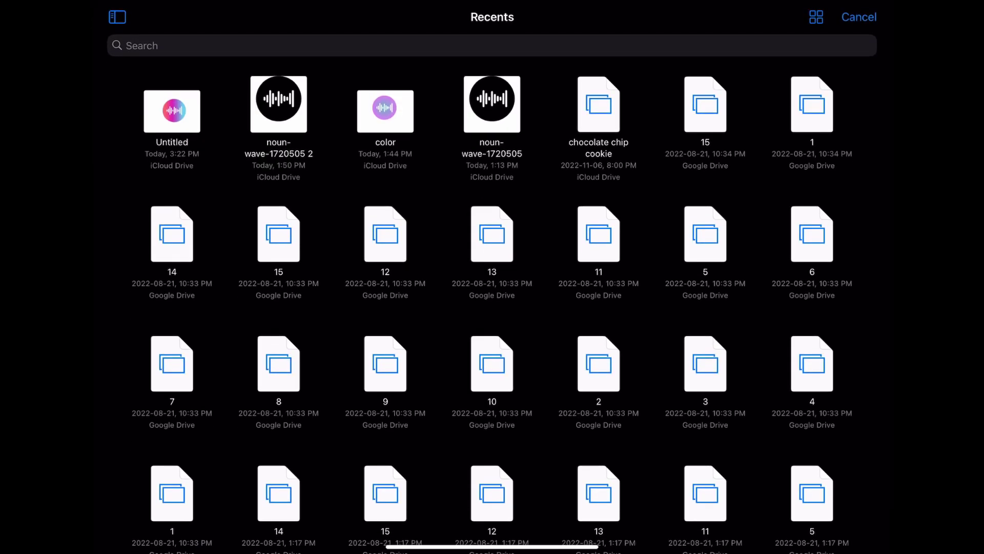
{"action": "left_click", "coordinate": [172, 111]}
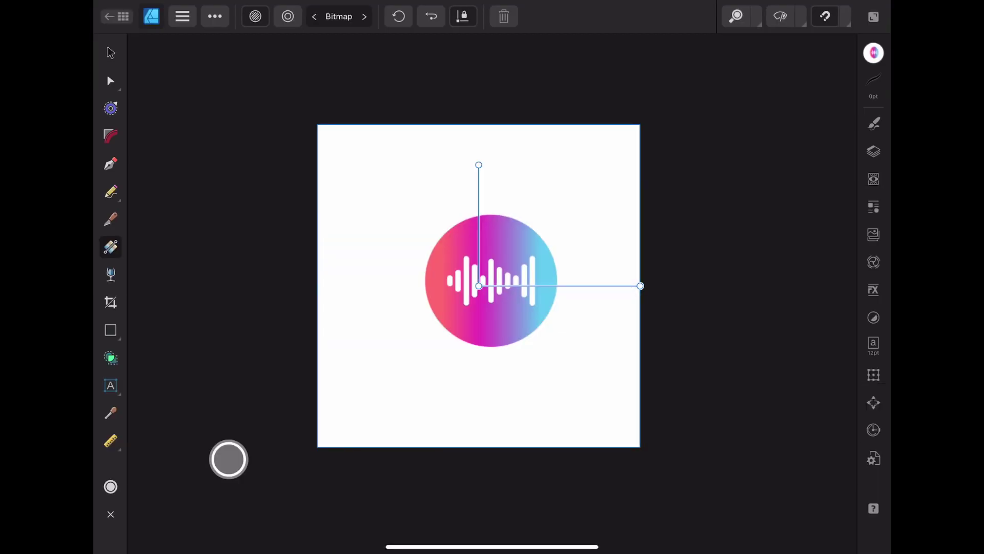
Shrink the bitmap fill into repeating tiles, then enlarge and tilt the sound-wave pattern.
{"action": "mouse_move", "coordinate": [640, 285]}
{"action": "left_mouse_down"}
{"action": "mouse_move", "coordinate": [497, 285]}
{"action": "mouse_move", "coordinate": [512, 317]}
{"action": "left_mouse_up"}
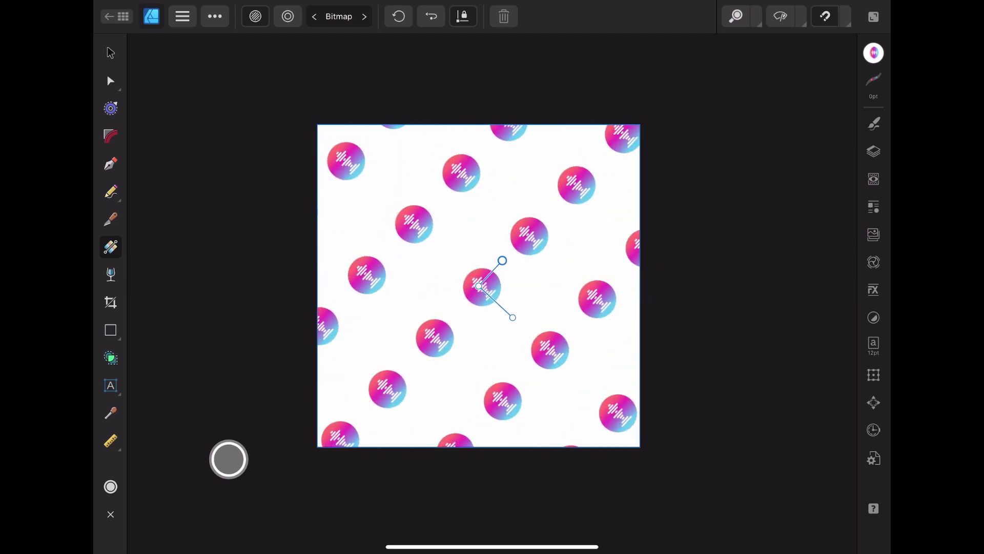
{"action": "mouse_move", "coordinate": [502, 260]}
{"action": "left_mouse_down"}
{"action": "mouse_move", "coordinate": [546, 215]}
{"action": "mouse_move", "coordinate": [491, 235]}
{"action": "left_mouse_up"}
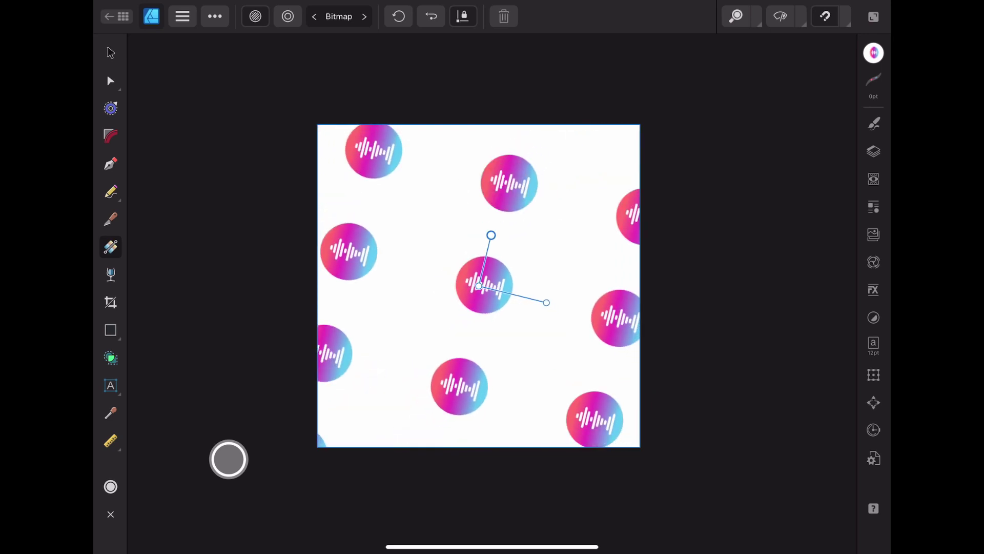